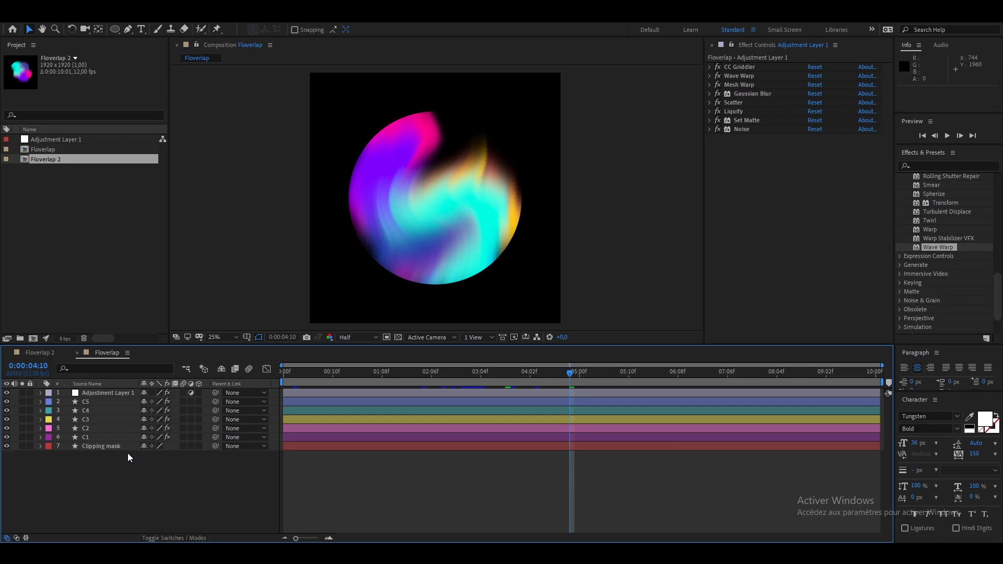
Step: Hide Adjustment Layer 1 so Floverlap shows only the five plain overlapping circles
left_click(7, 393)
Step: Hide the Clipping mask, go to 0:00:05:06, and solo C1 with its properties expanded
left_click(6, 447)
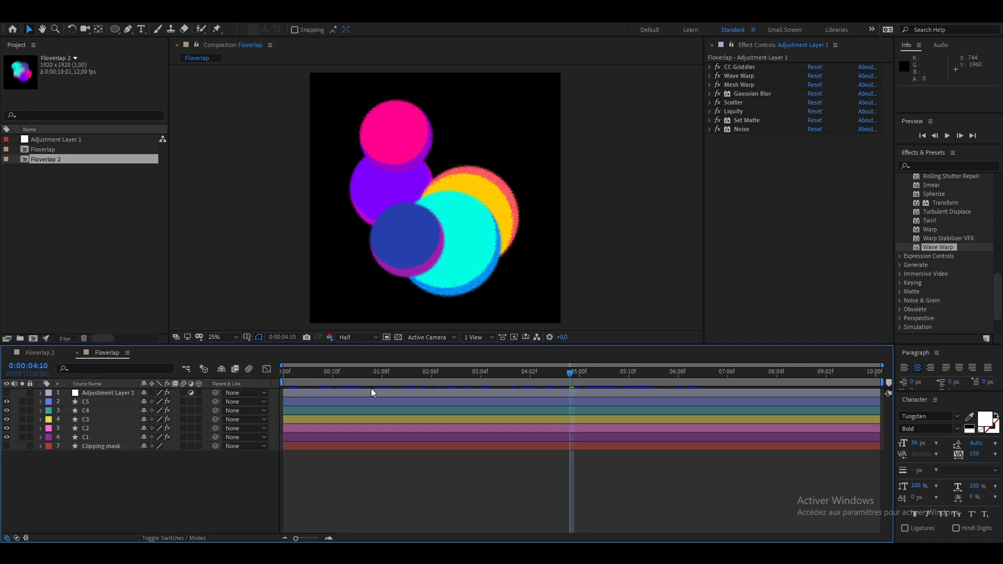
left_click_drag(353, 390, 609, 387)
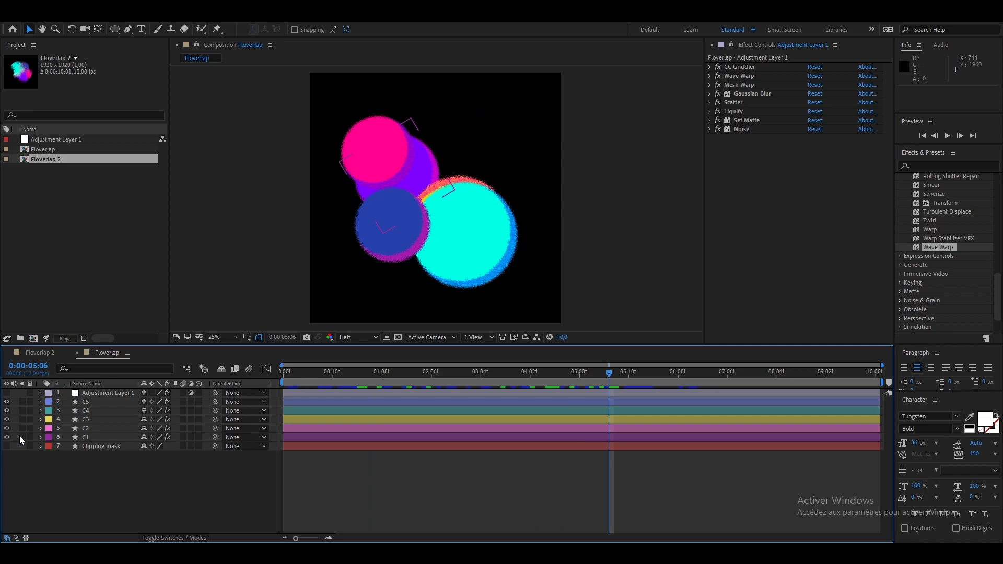
left_click(22, 437)
left_click(40, 437)
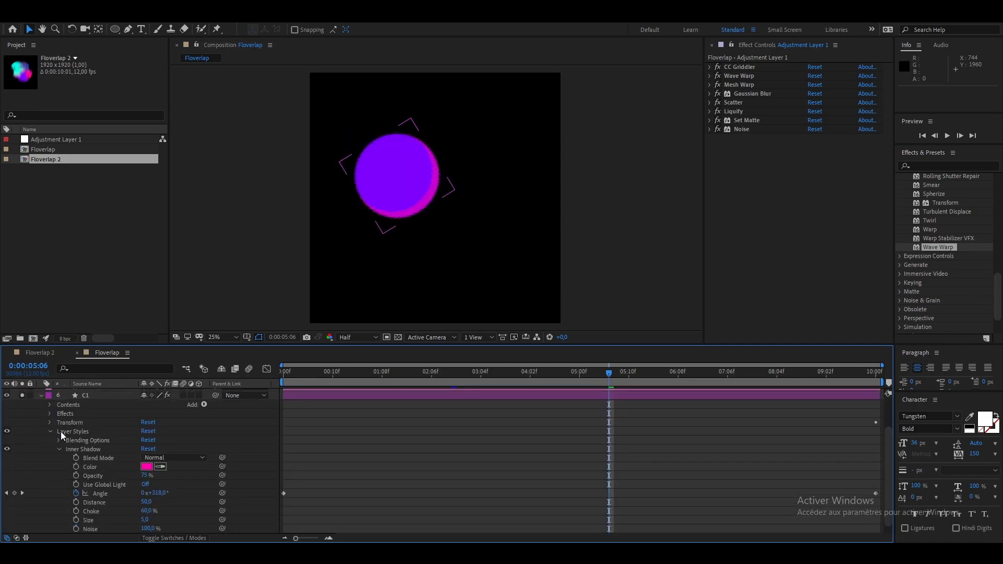
Step: Toggle C1's Scatter effect off and on to compare its grain
left_click(59, 431)
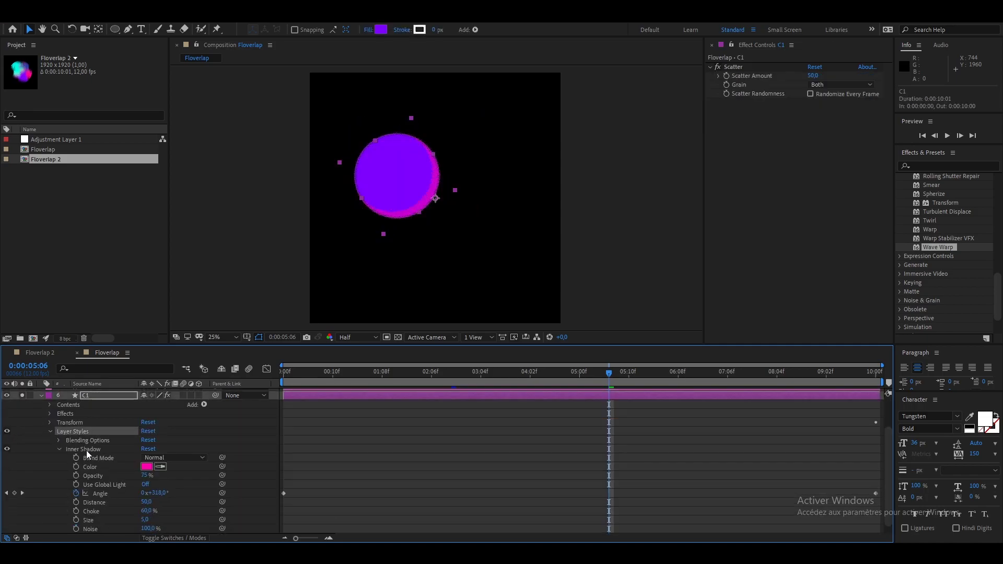
scroll(86, 451, "down", 1)
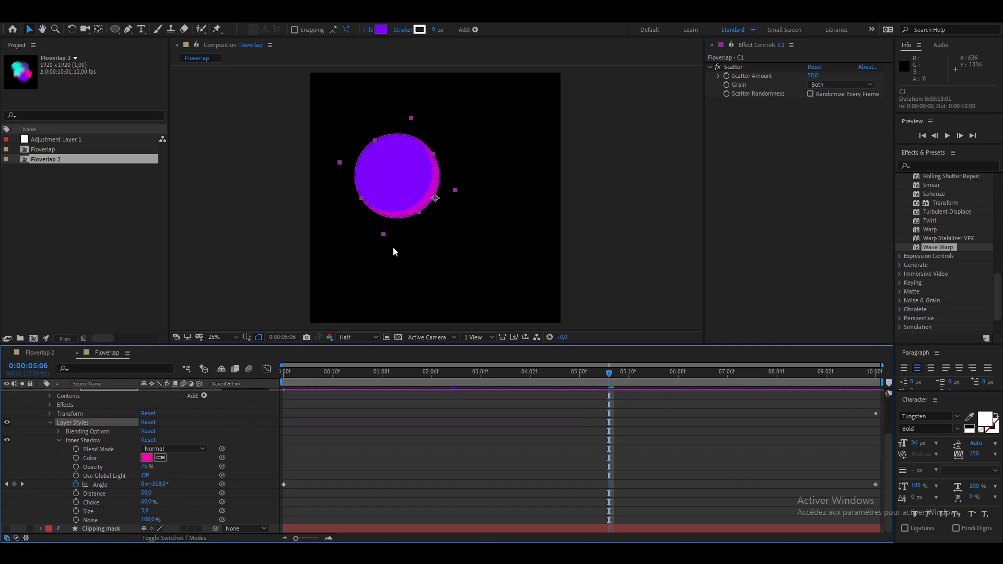
scroll(393, 247, "up", 4)
scroll(137, 436, "up", 3)
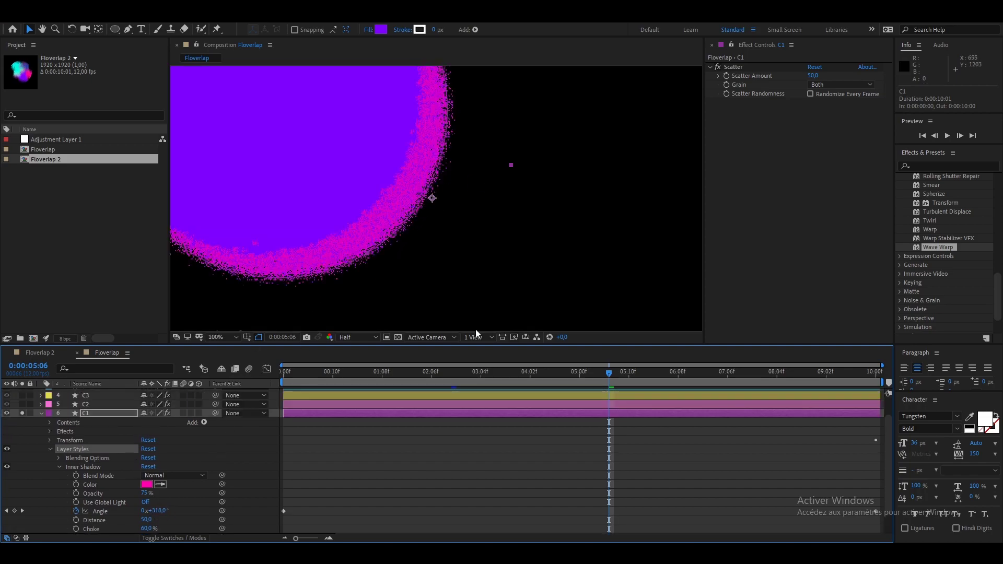
left_click(732, 67)
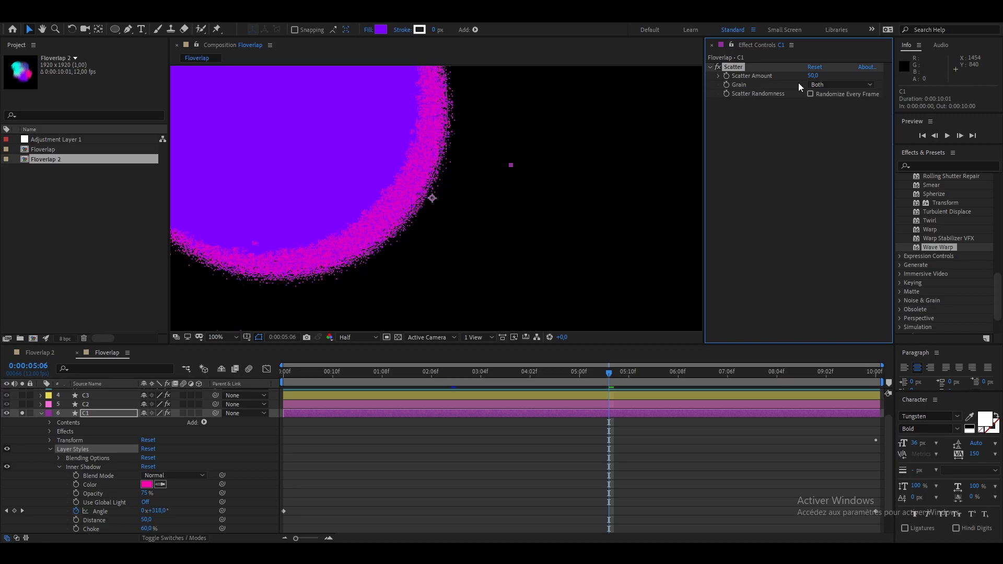
left_click(717, 68)
left_click(718, 68)
Step: Unsolo and collapse C1, then turn Adjustment Layer 1 back on
left_click(22, 414)
left_click(41, 414)
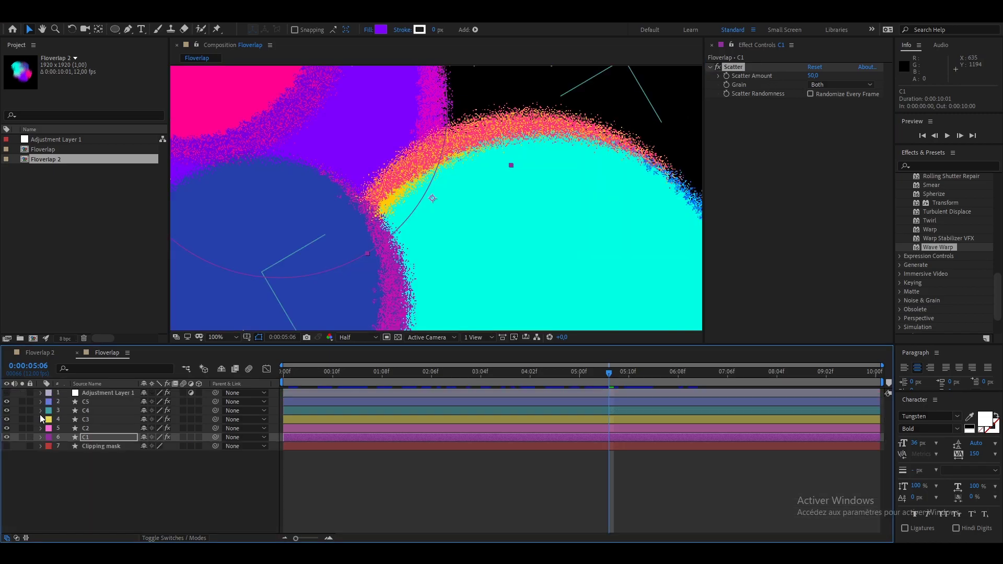
scroll(279, 294, "down", 2)
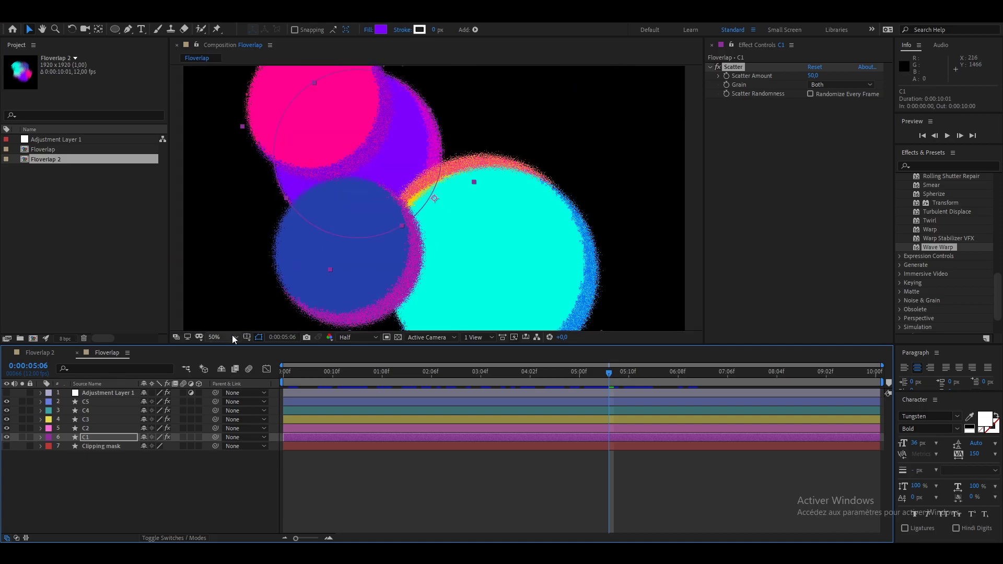
scroll(251, 282, "down", 1)
scroll(267, 227, "up", 1)
scroll(270, 235, "down", 1)
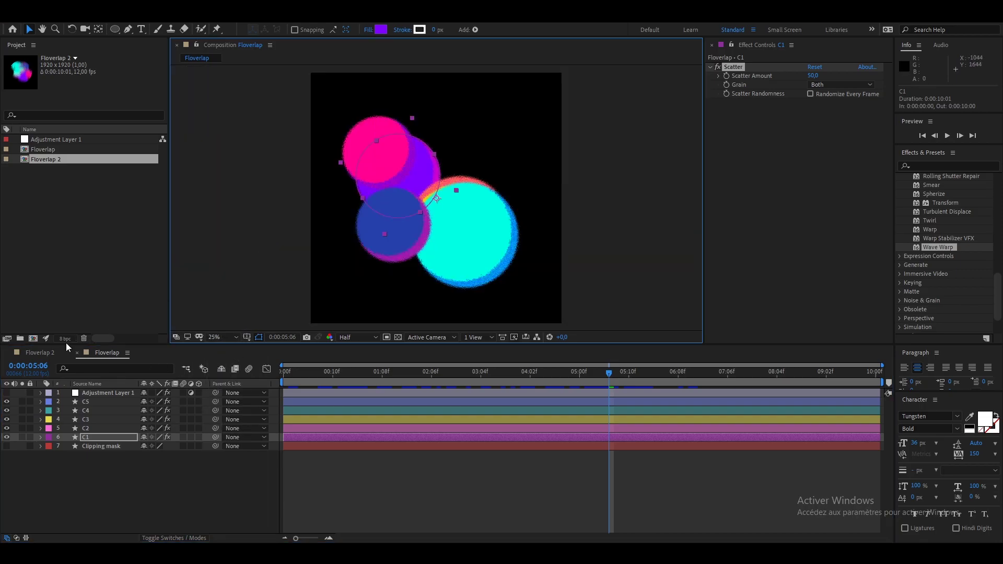
left_click(6, 393)
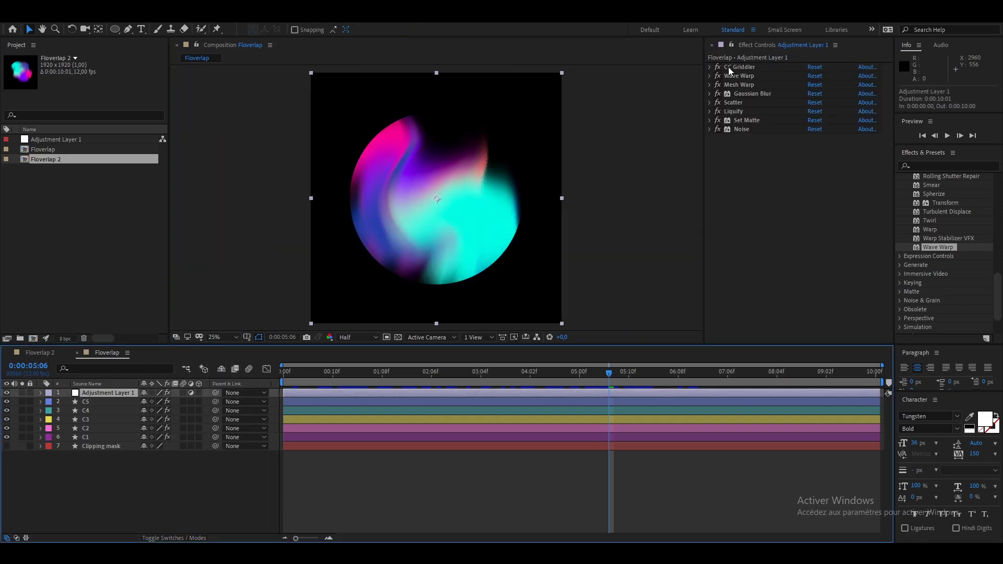
Step: Disable every adjustment-layer effect except Noise and Set Matte, with both expanded
left_click_drag(718, 67, 718, 131)
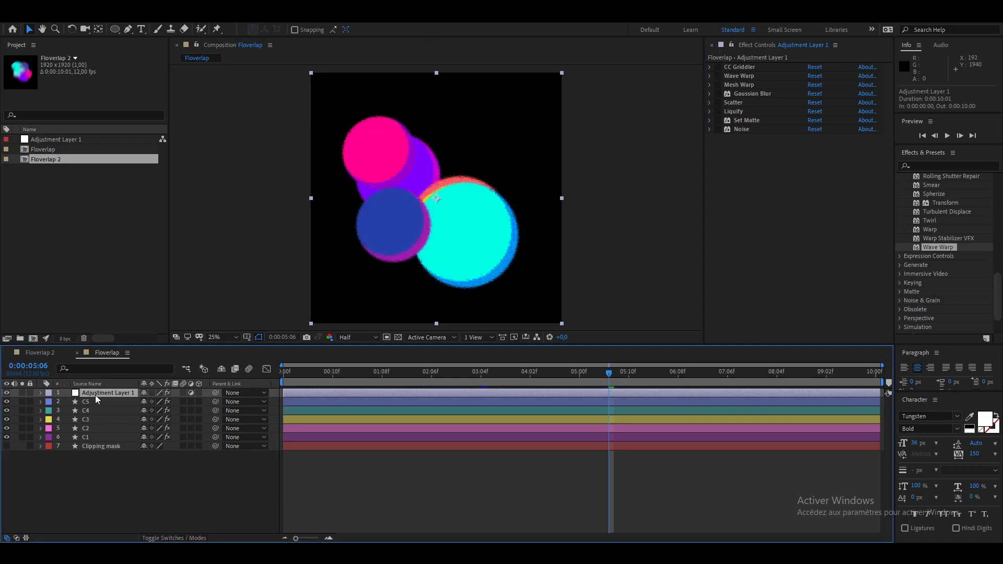
left_click(718, 129)
scroll(500, 212, "up", 1)
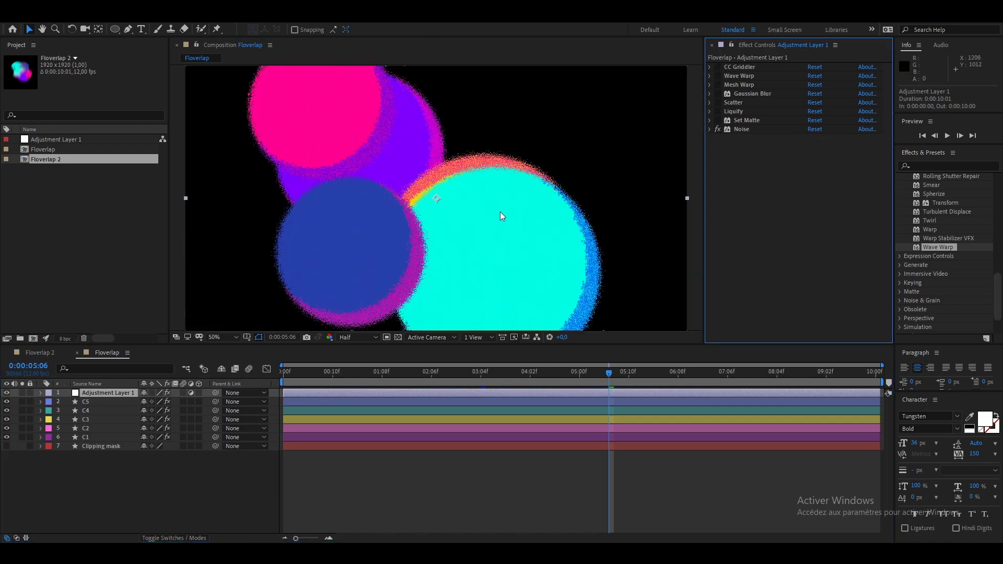
left_click(710, 129)
scroll(500, 220, "up", 1)
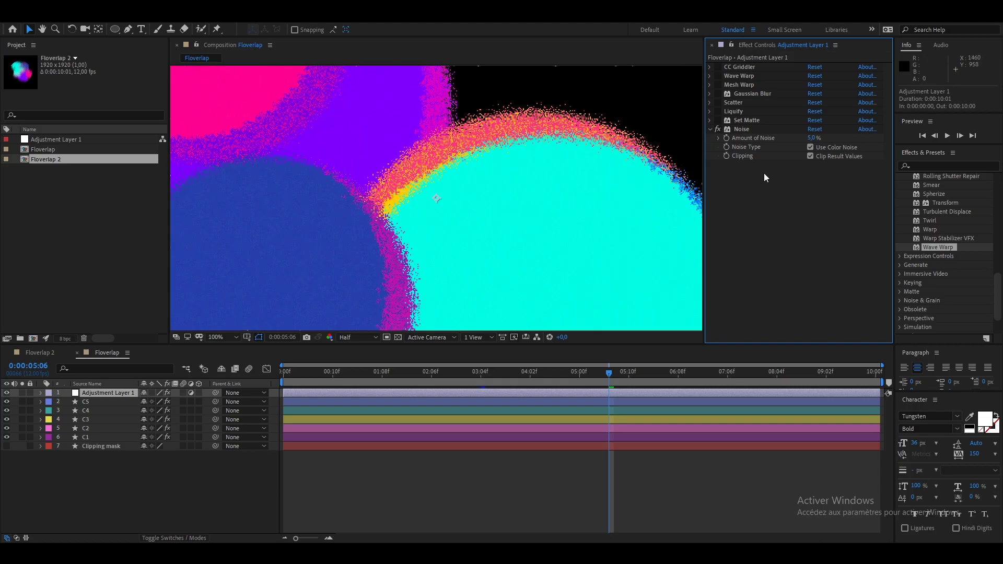
left_click(709, 121)
left_click(740, 119)
Step: Toggle Set Matte off and on to compare the matte
scroll(346, 179, "down", 3)
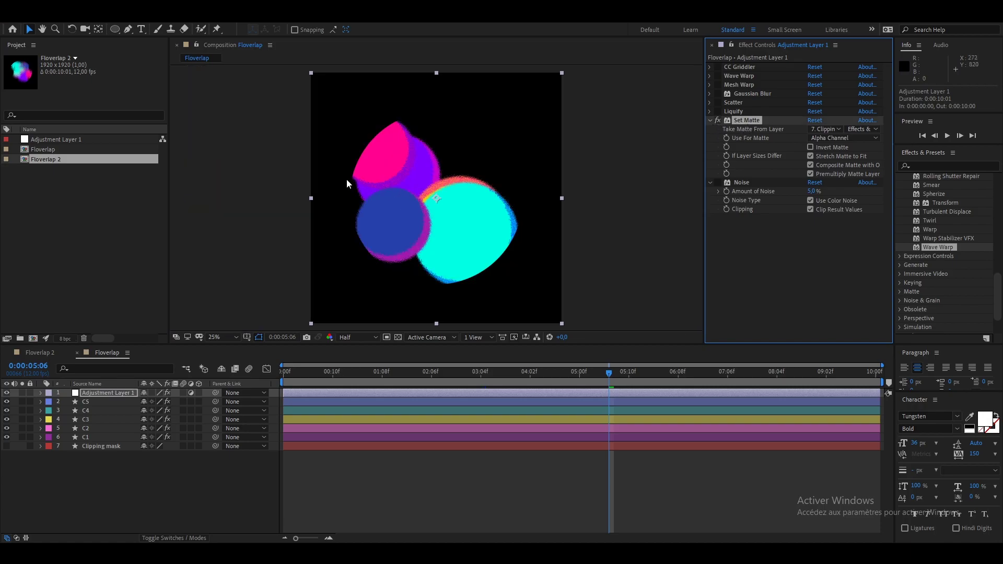
left_click(718, 120)
left_click(717, 120)
Step: With Adjustment Layer 1 selected and the view at 50%, enable Scatter
left_click(96, 447)
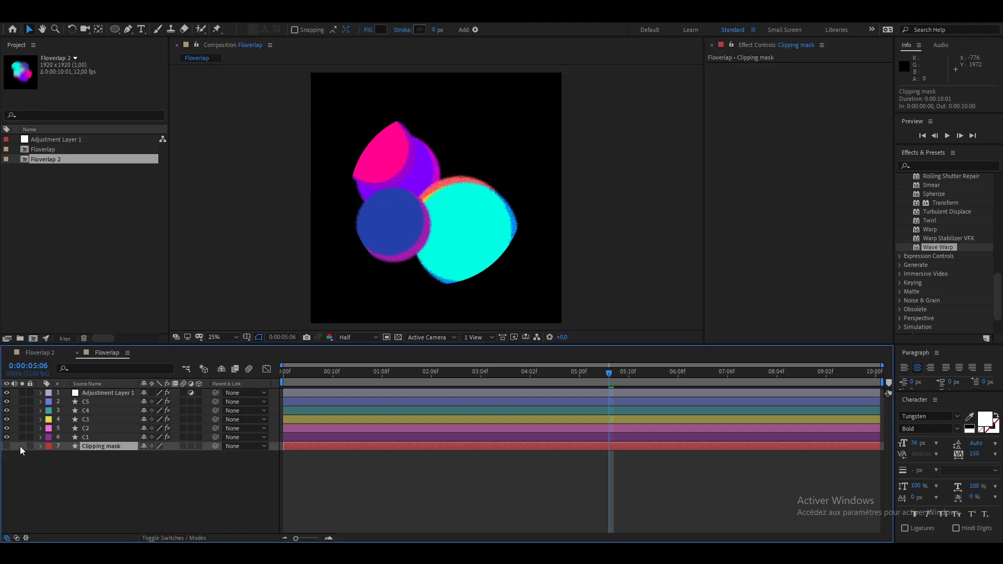
left_click(107, 394)
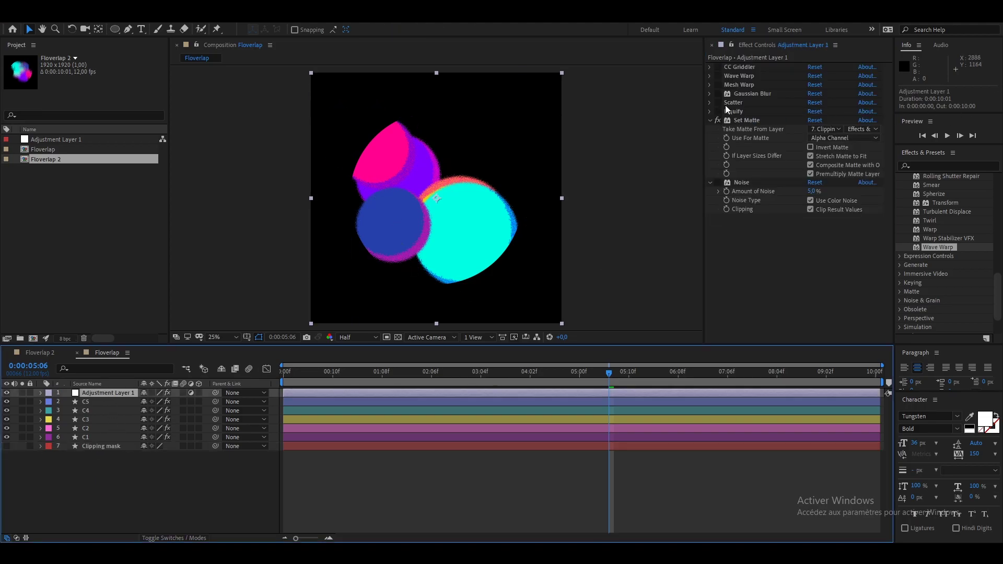
key("period")
key("period")
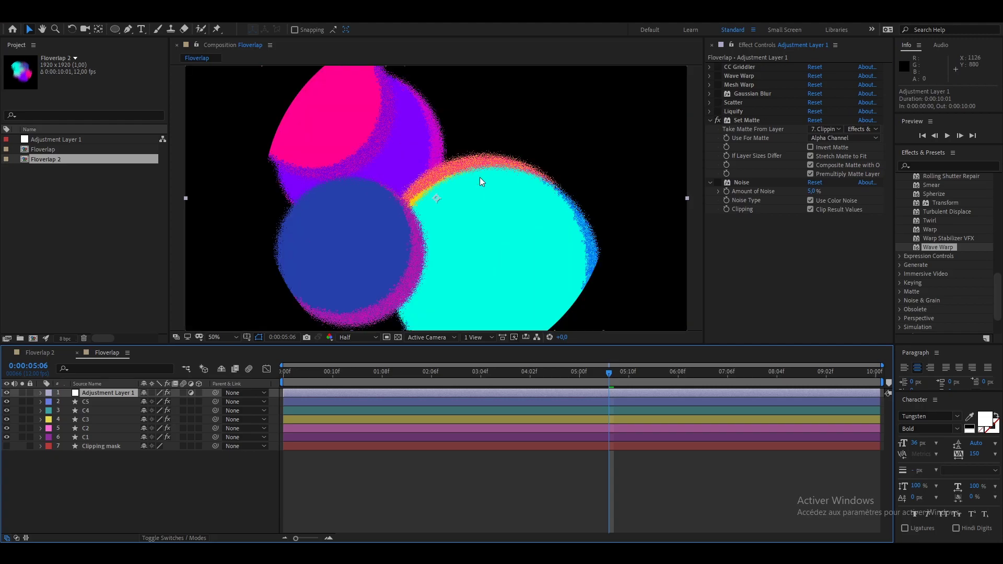
left_click(718, 103)
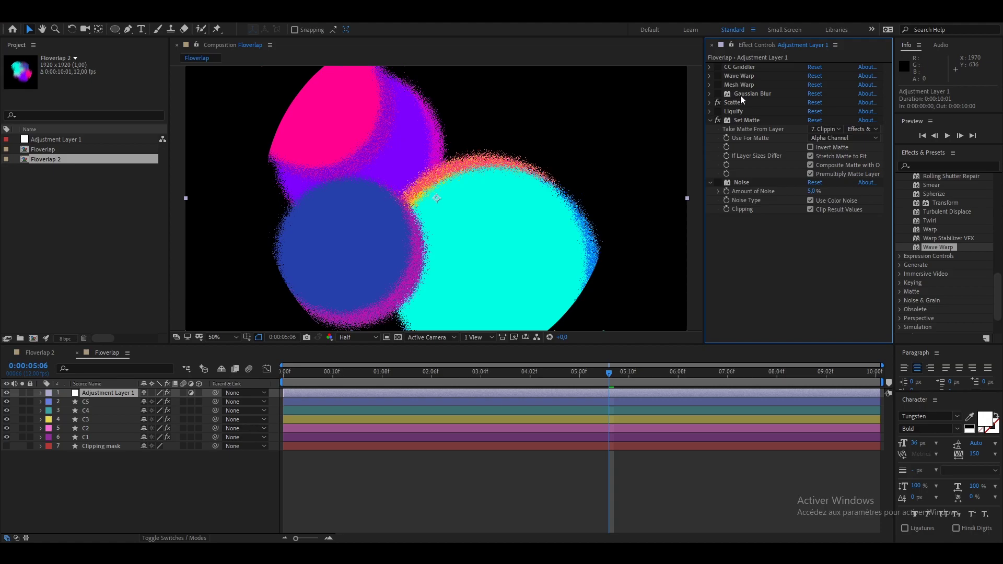
Step: Enable Gaussian Blur on the adjustment layer, viewing the composition at 25%
key("comma")
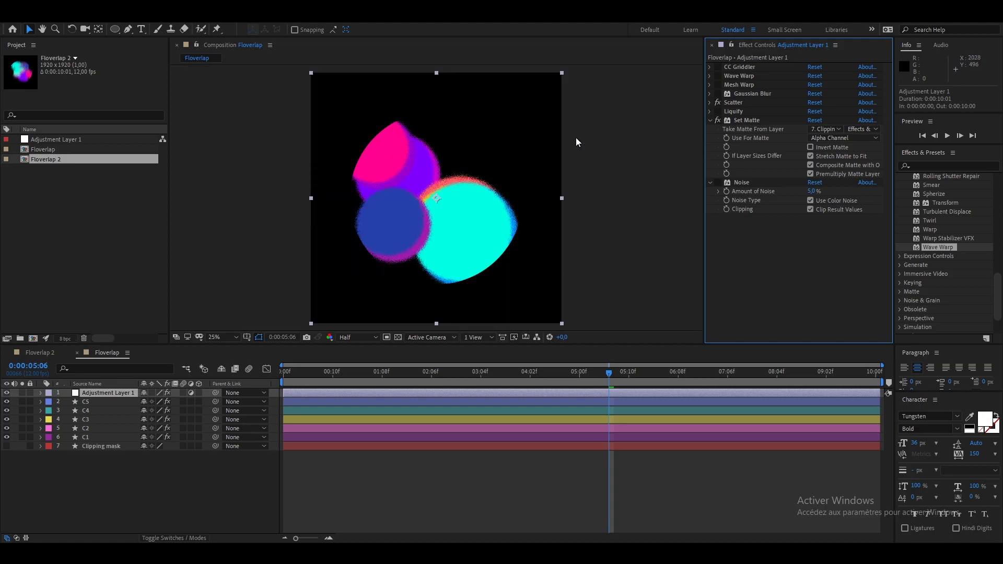
key("period")
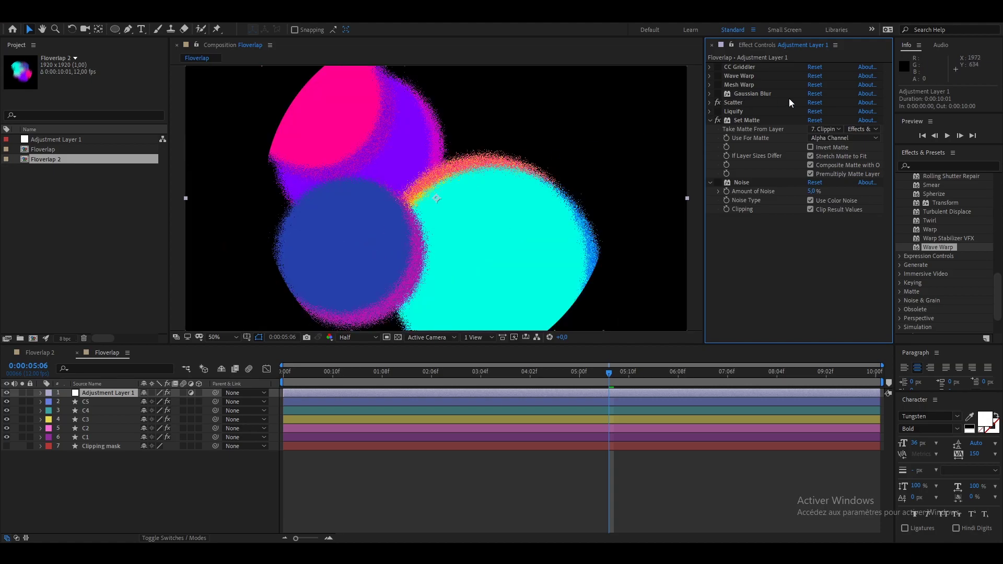
left_click(717, 93)
key("comma")
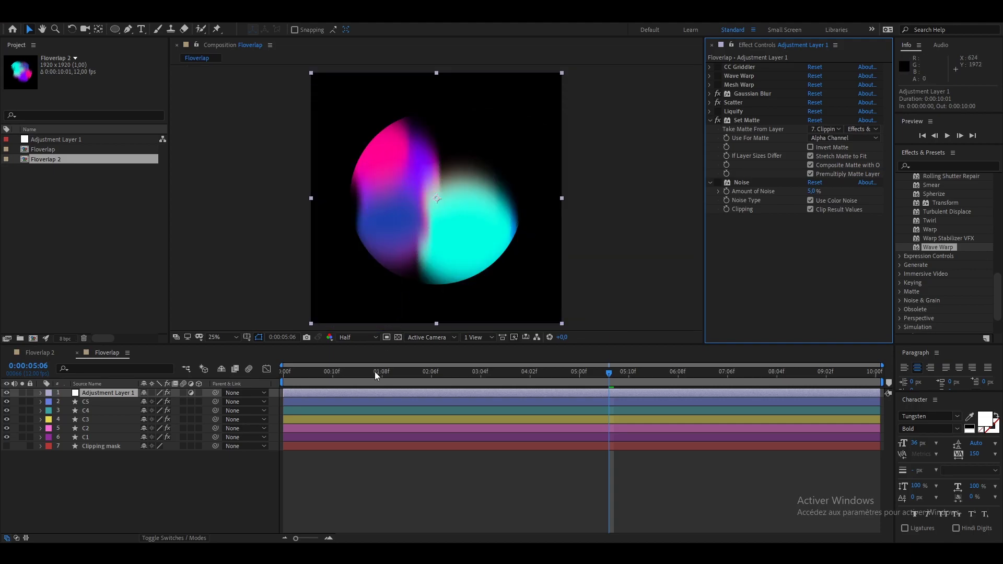
Step: Preview from 0:00:02:00, then toggle Scatter off and on to compare
left_click(402, 373)
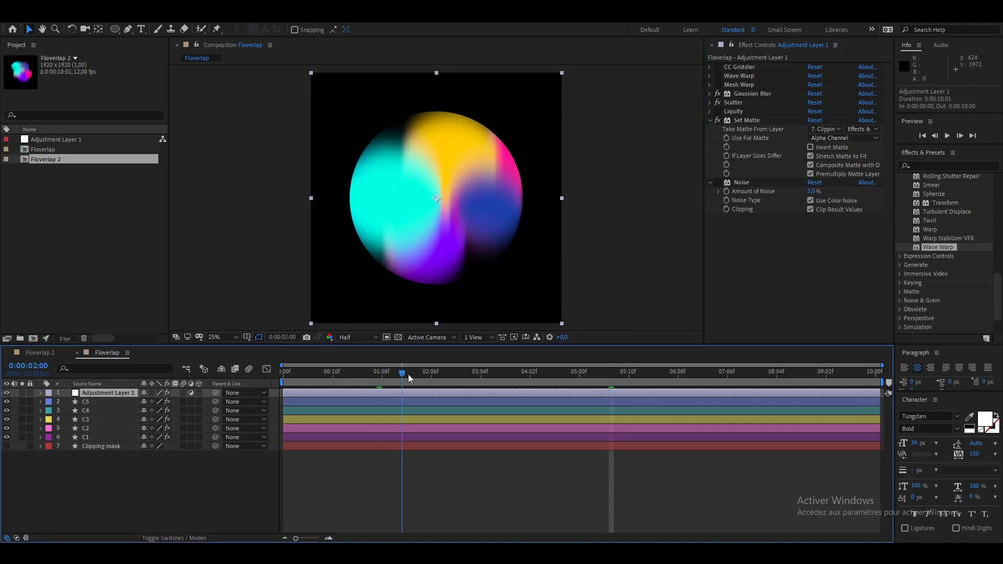
key("space")
key("space")
key("slash")
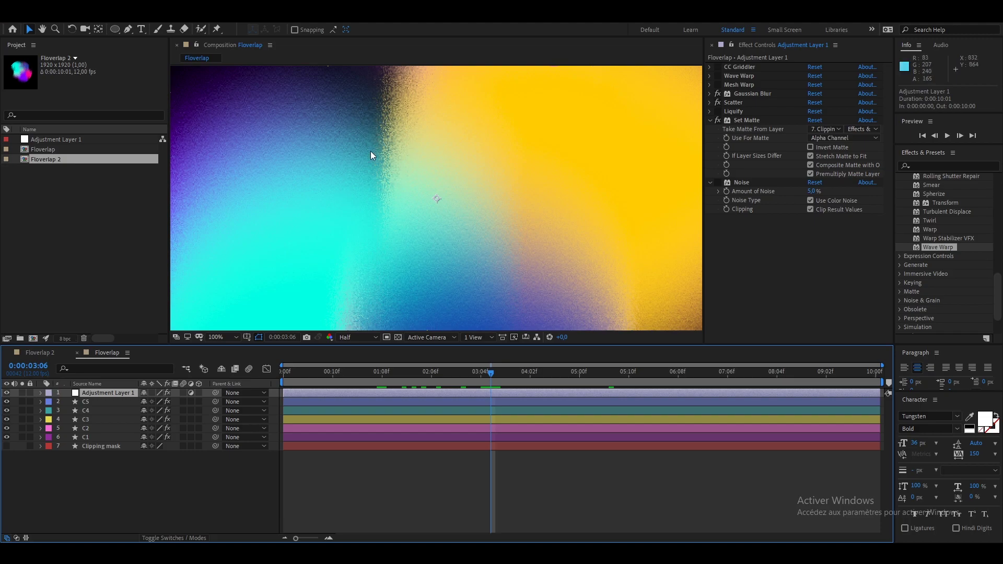
left_click(719, 102)
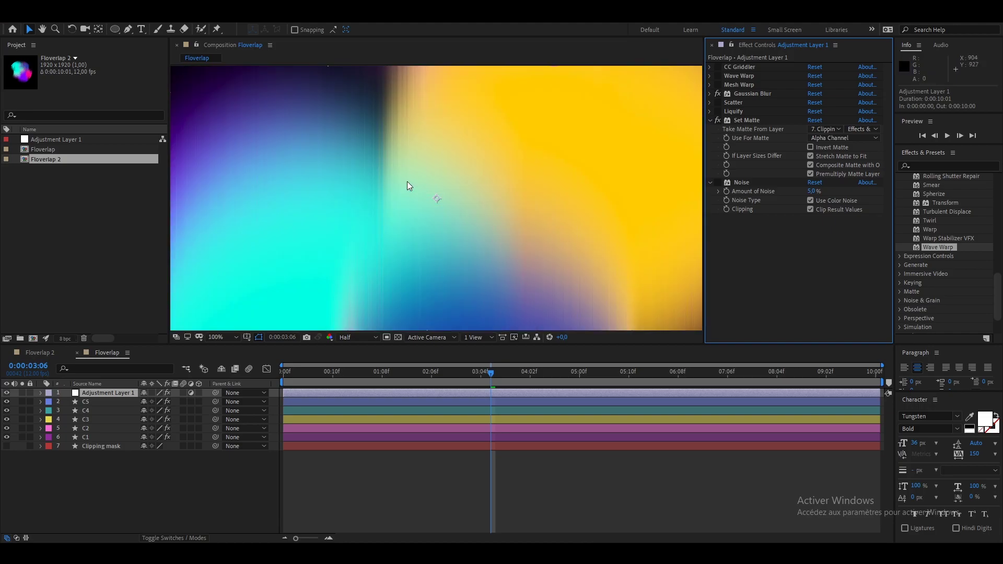
left_click(718, 103)
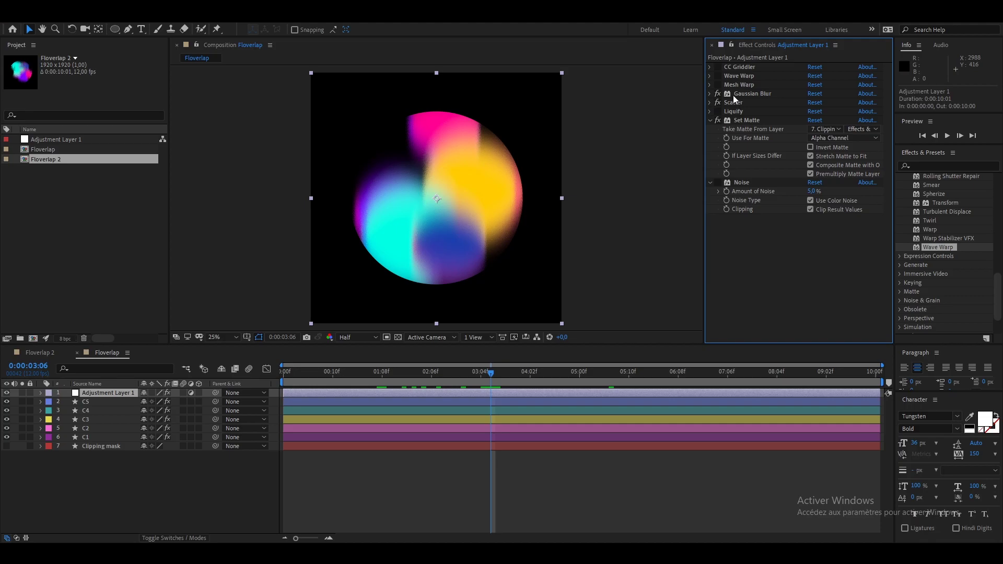
Step: Enable Mesh Warp, test-drag one mesh point on the blob, and undo the move
scroll(443, 174, "up", 2)
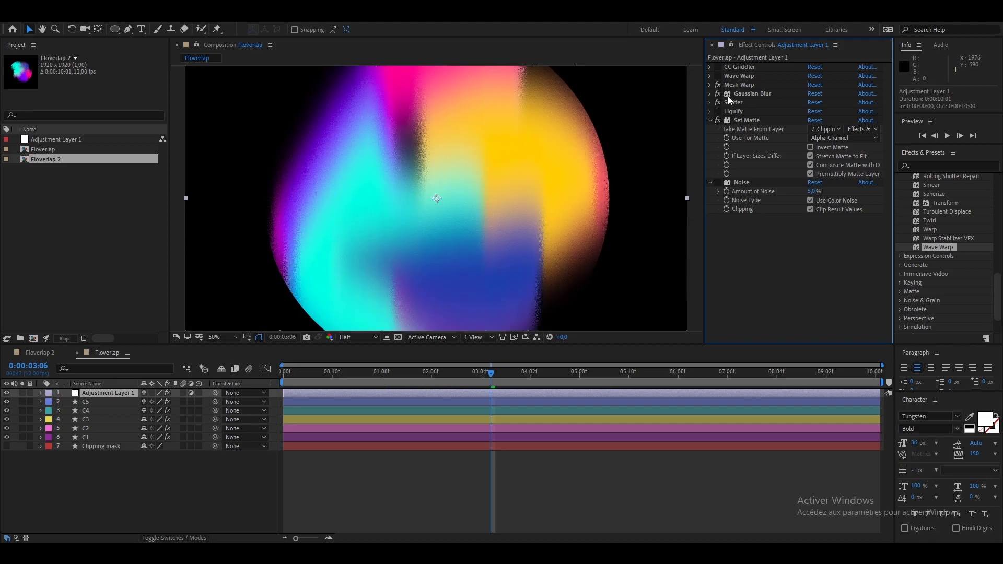
left_click(719, 86)
left_click(321, 249)
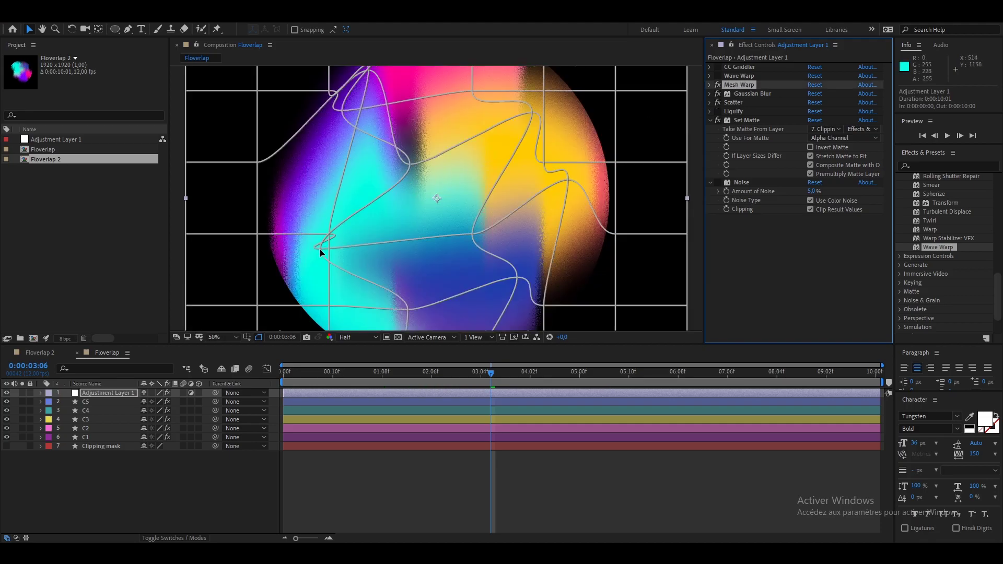
left_click_drag(345, 246, 362, 191)
key("ctrl+z")
key("ctrl+z")
key("ctrl+z")
key("ctrl+z")
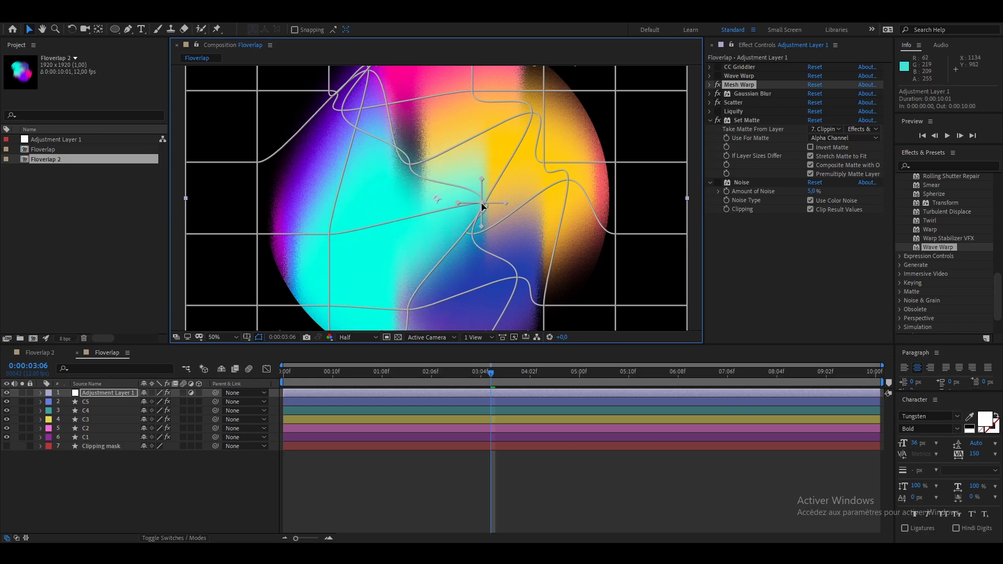
Step: Enable Wave Warp, scrub to later frames, and expand its settings
left_click(739, 76)
left_click(719, 76)
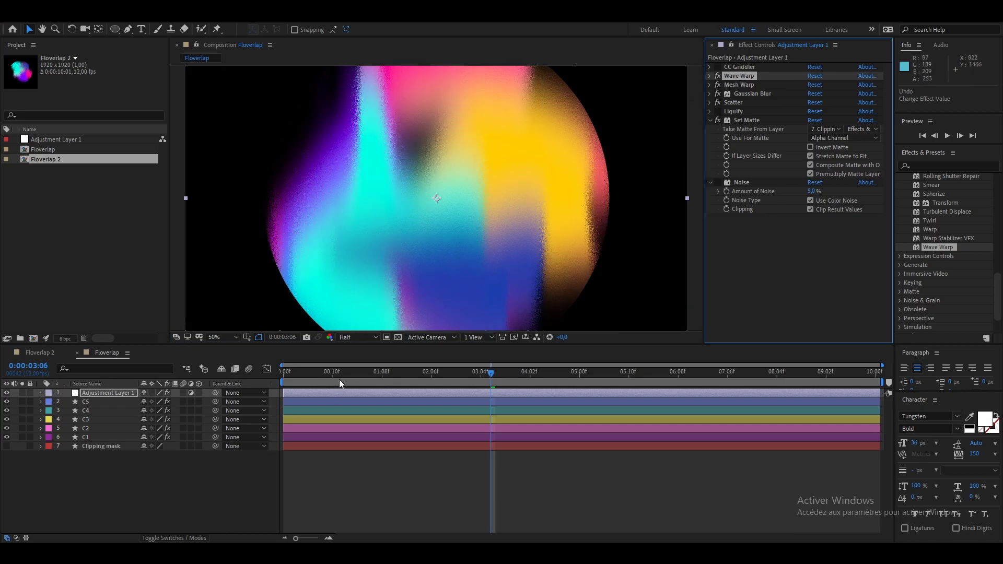
left_click_drag(361, 372, 505, 373)
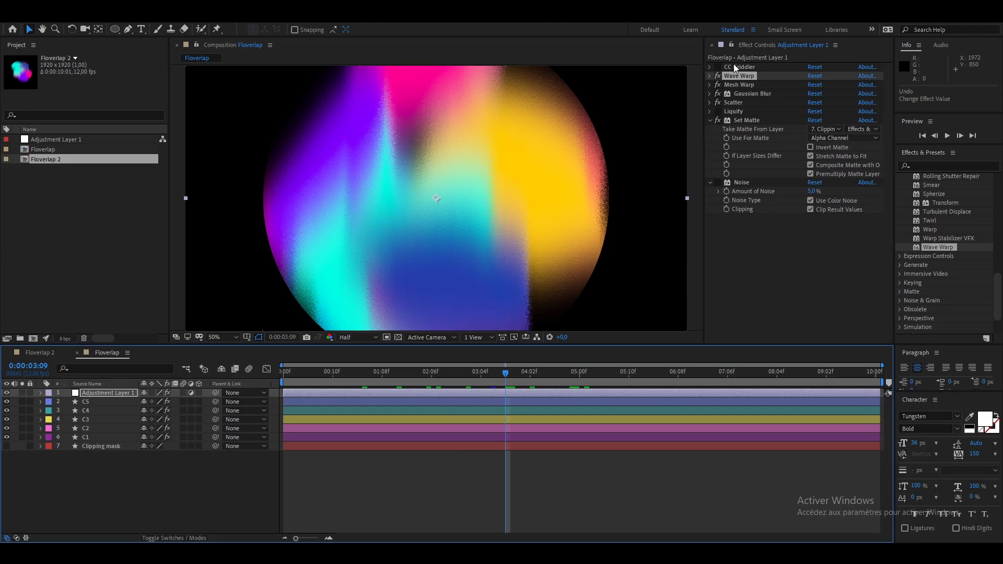
left_click(710, 75)
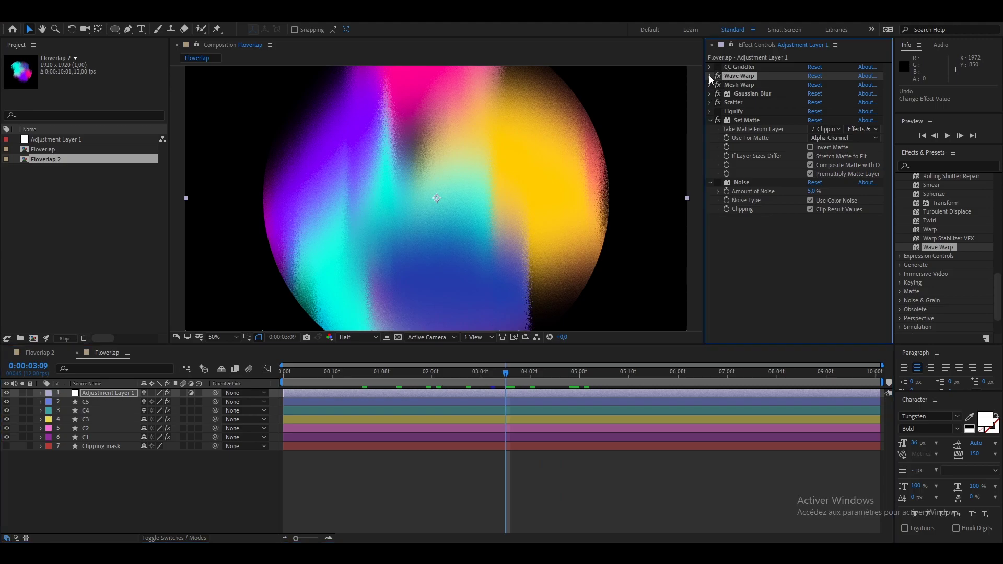
Step: Expand CC Griddler's settings and jump to frame 0:00:02:07
left_click(710, 66)
left_click(742, 66)
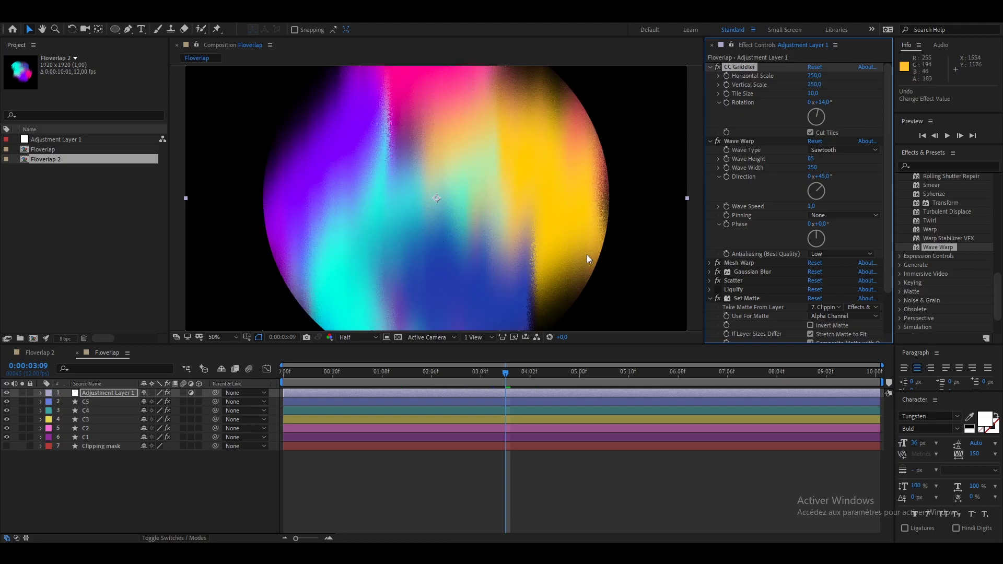
left_click(438, 372)
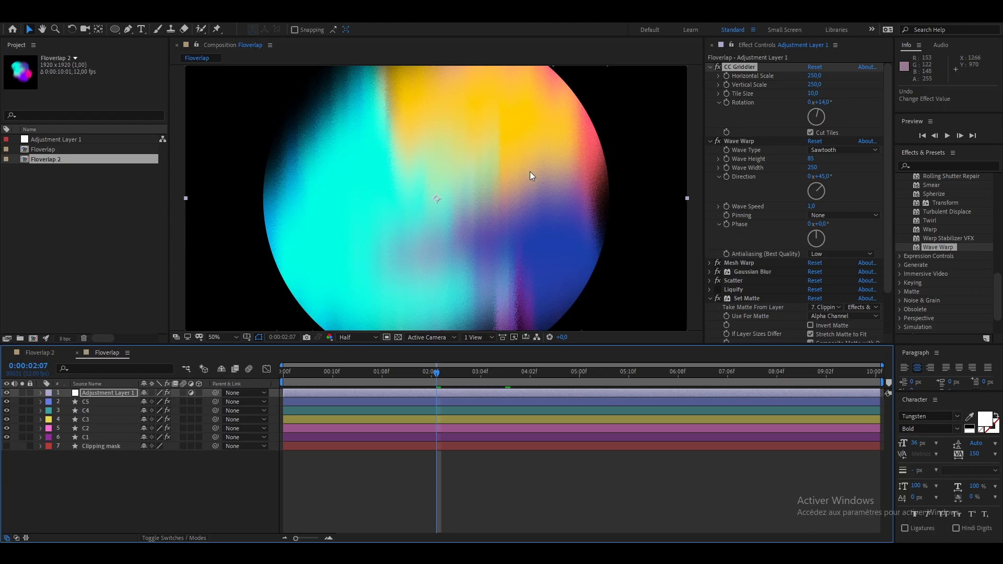
Step: Toggle CC Griddler off and on to compare, then zoom to 25% and scrub ahead
left_click(718, 67)
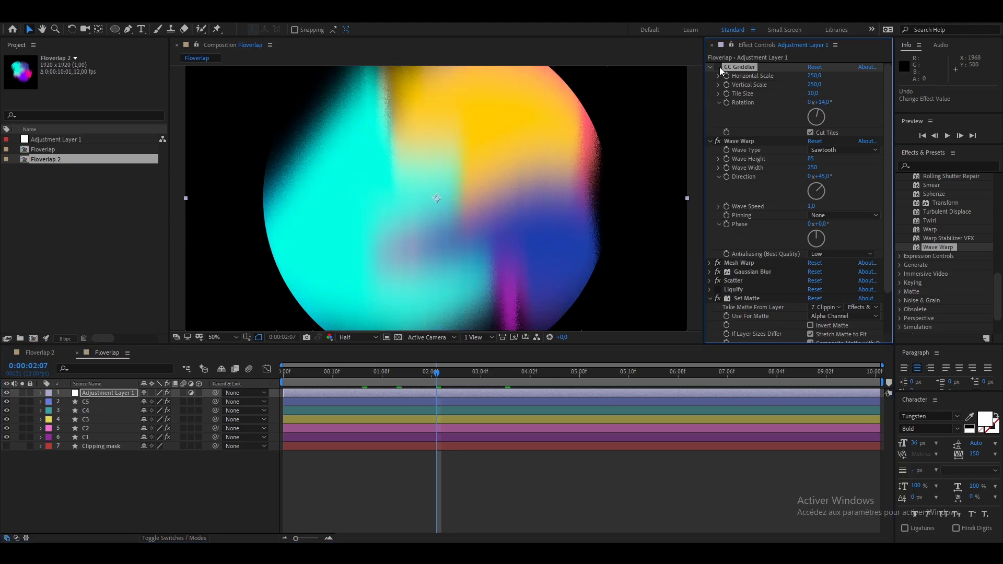
scroll(387, 168, "down", 1)
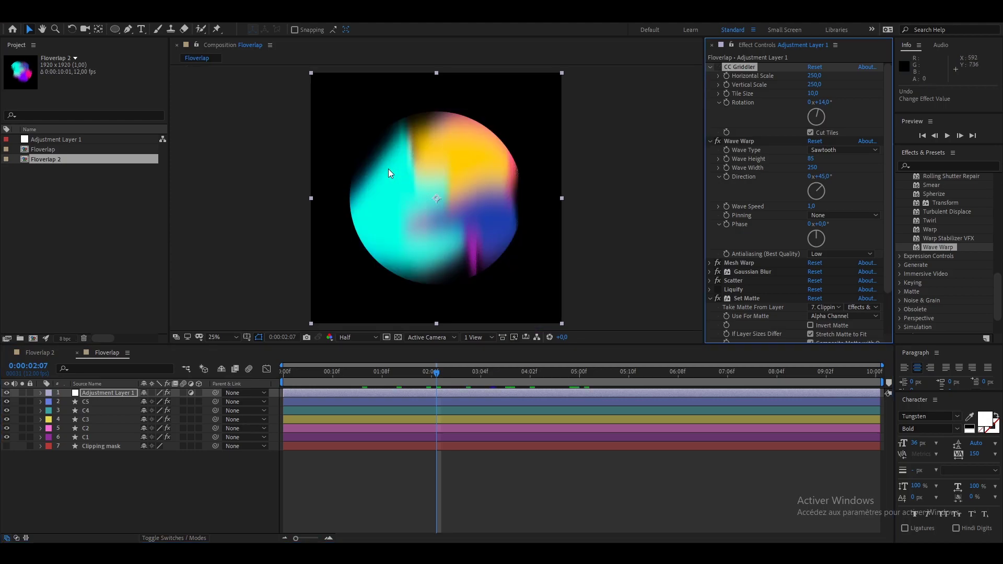
scroll(387, 168, "up", 1)
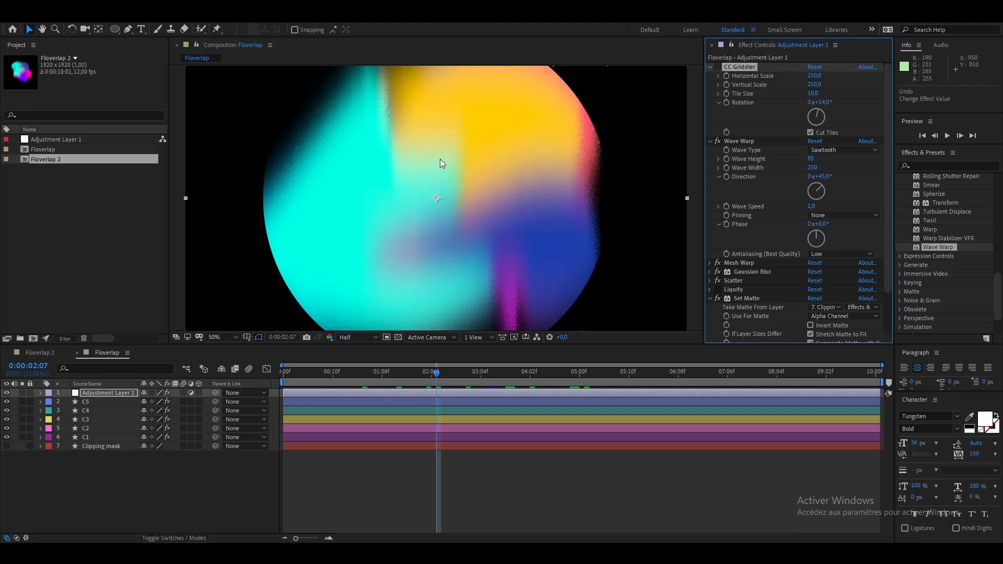
left_click(717, 67)
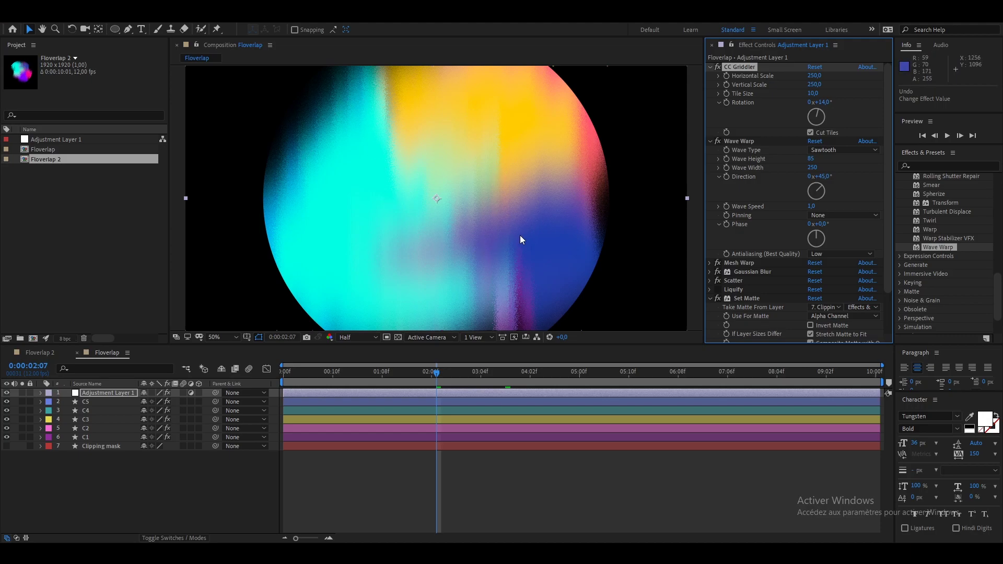
key("comma")
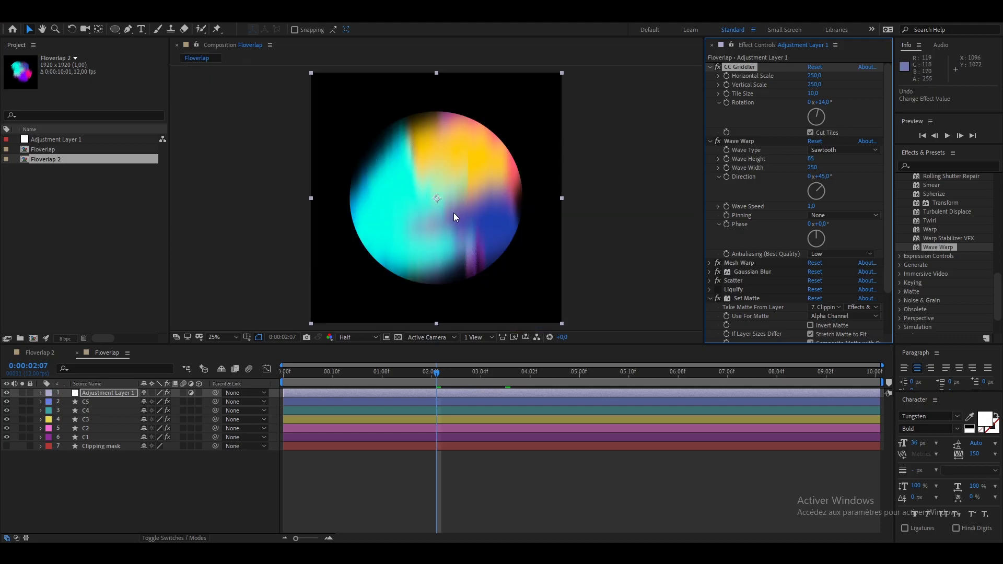
left_click_drag(422, 376, 525, 381)
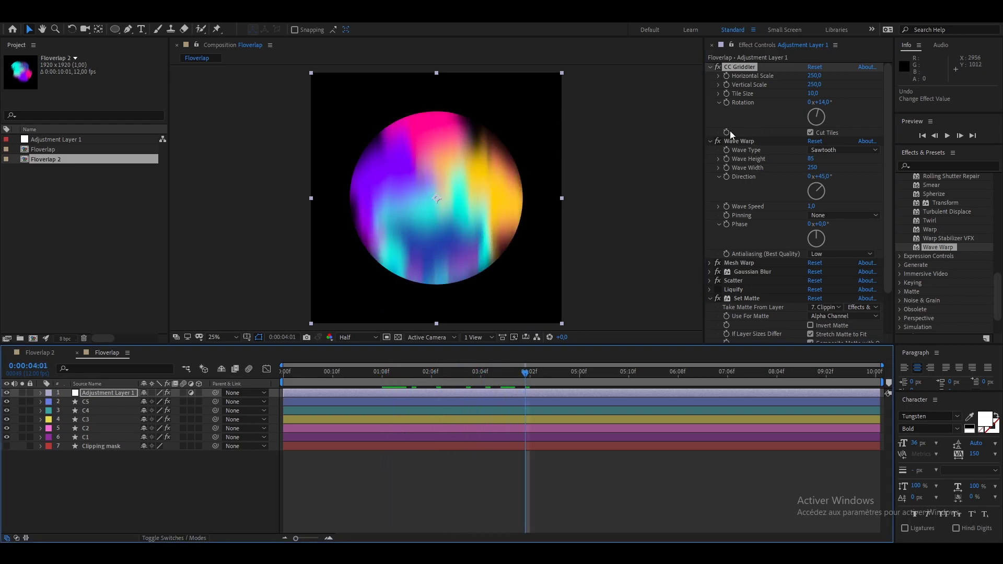
Step: Enable and expand Liquify, then collapse all the effect settings
scroll(730, 131, "down", 2)
left_click(733, 240)
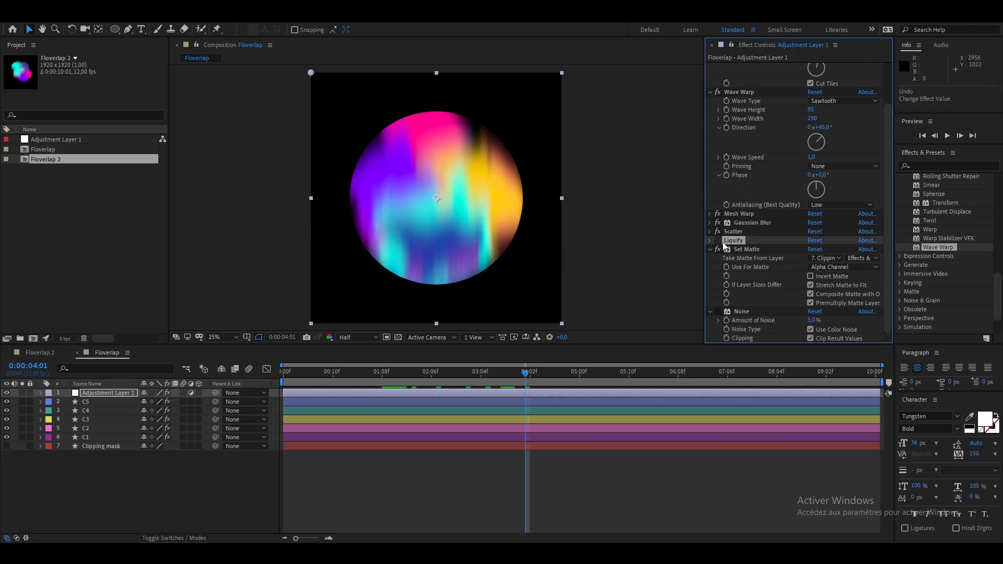
key("period")
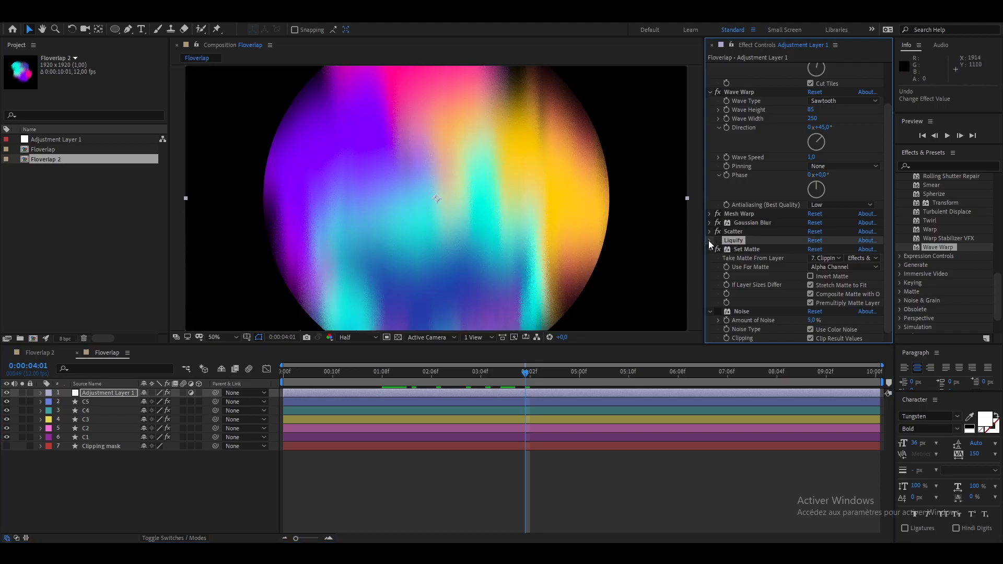
left_click(710, 241)
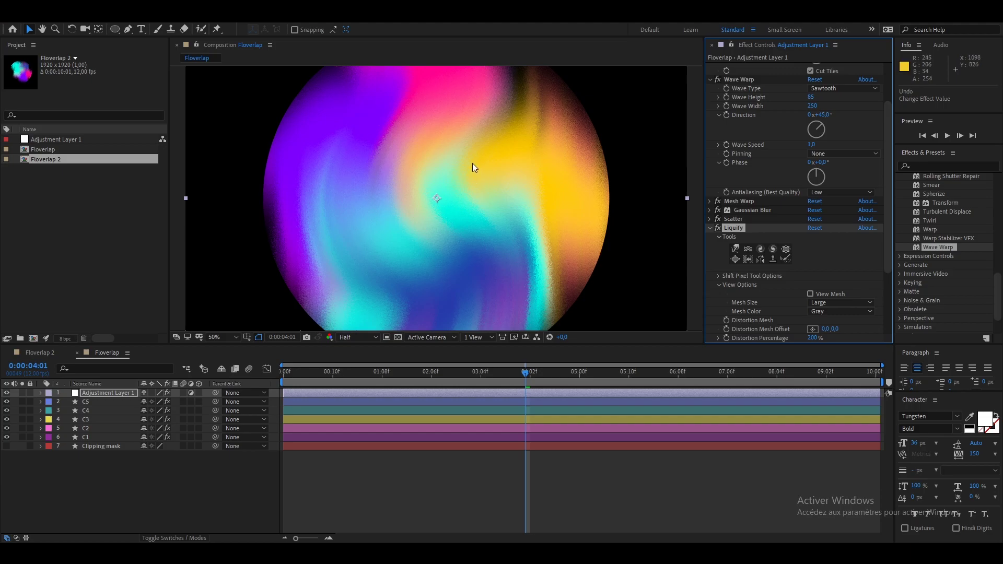
scroll(787, 268, "down", 4)
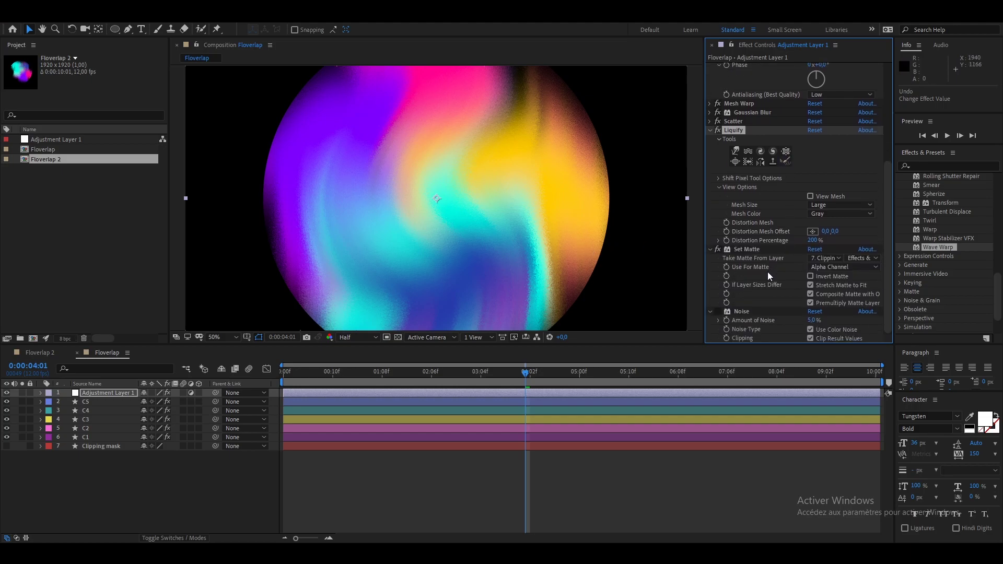
scroll(784, 194, "up", 5)
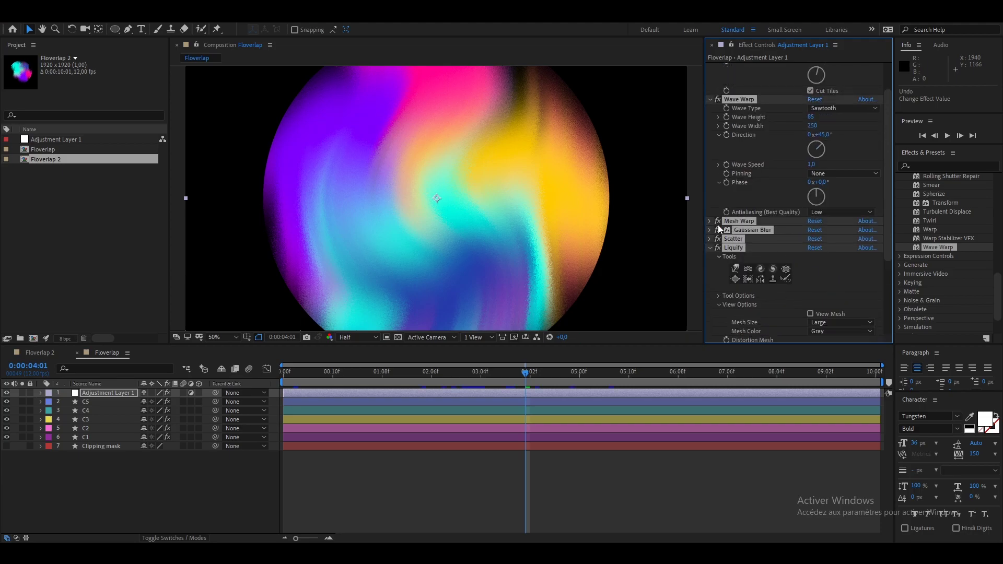
left_click(711, 247, "ctrl")
Step: Expand Noise, Set Matte, Liquify, Scatter, Gaussian Blur, Mesh Warp and Wave Warp, then scroll through them
left_click(753, 171)
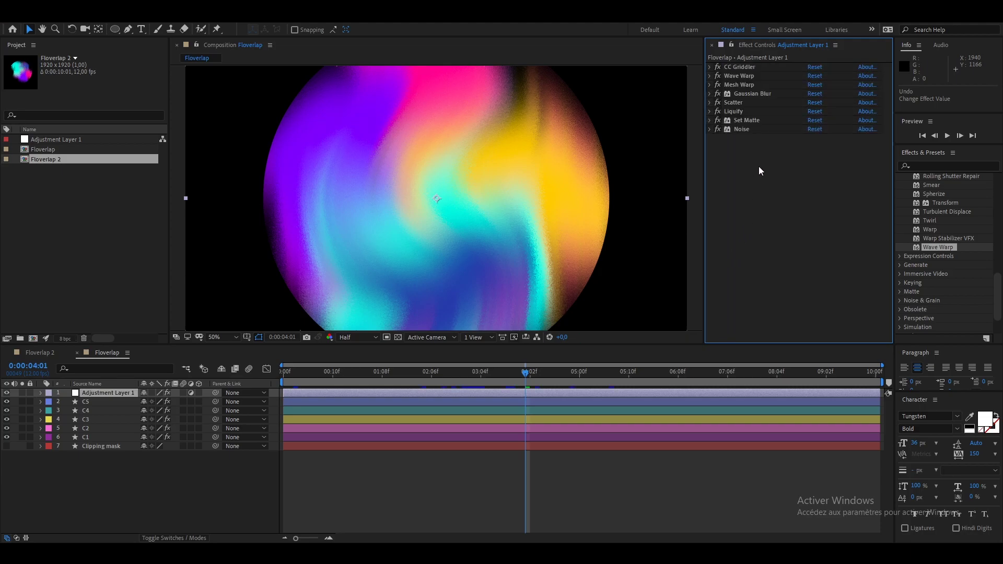
scroll(448, 197, "down", 2)
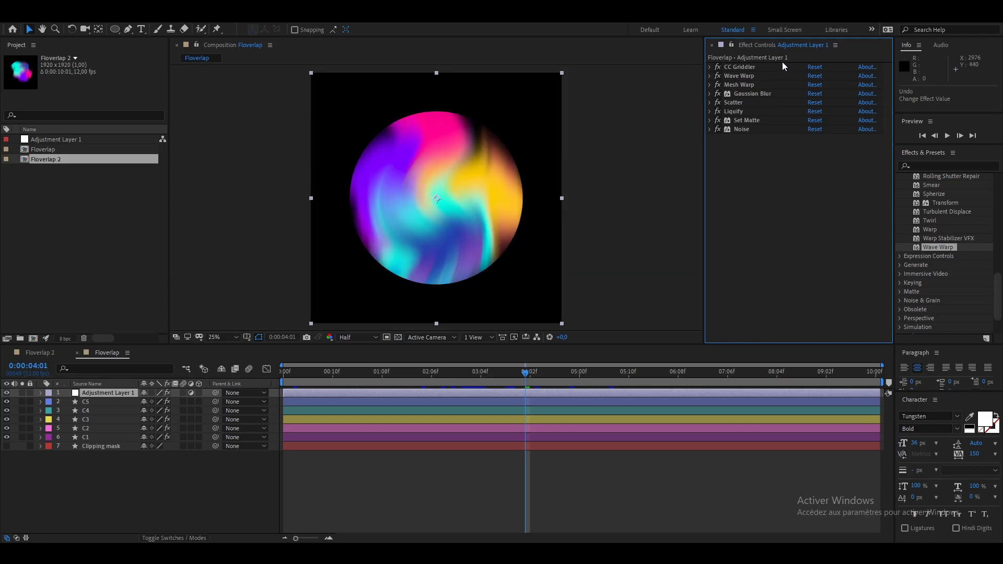
left_click(711, 130)
left_click(710, 120)
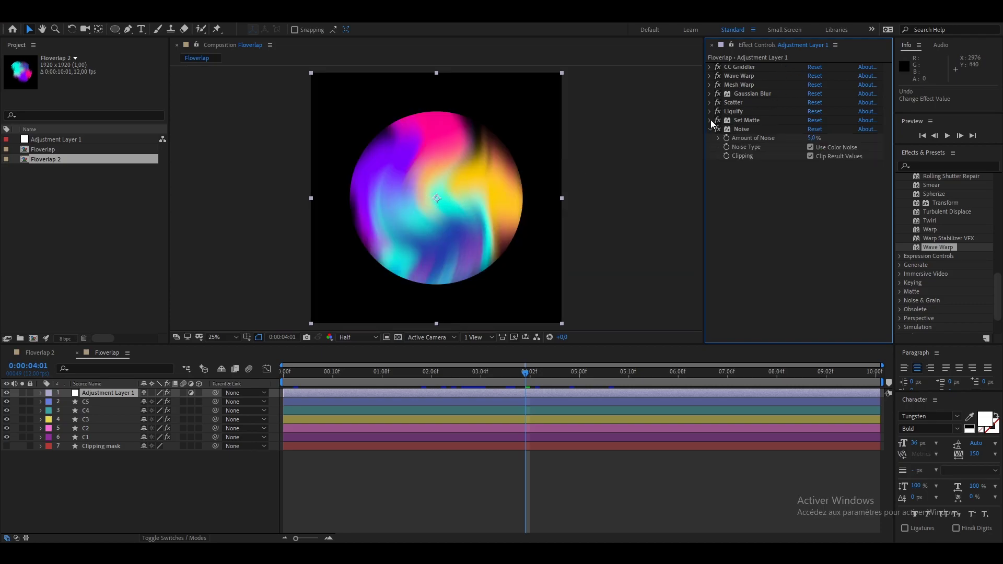
left_click(710, 111)
left_click(710, 103)
left_click(710, 94)
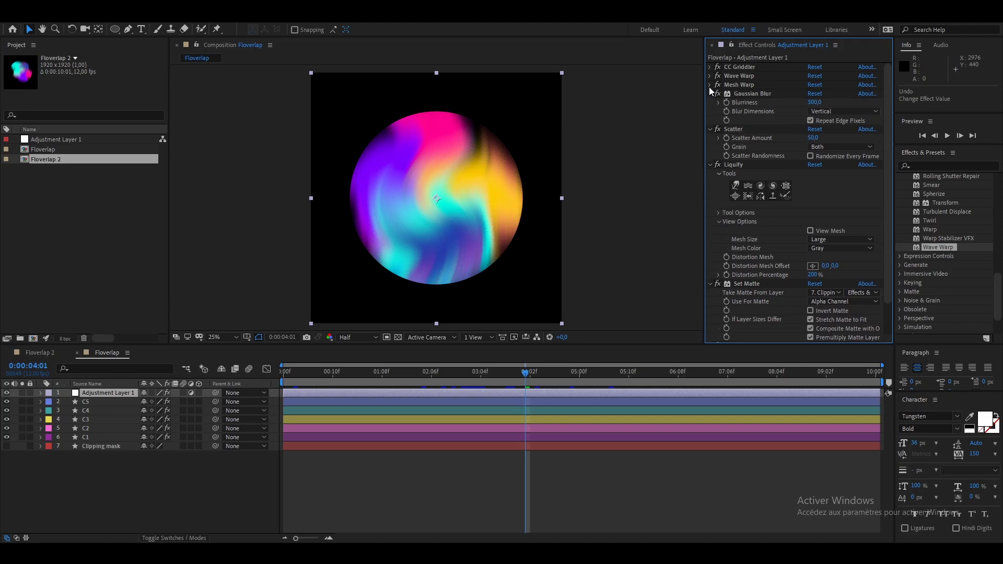
left_click(711, 85)
left_click(710, 75)
scroll(750, 112, "down", 6)
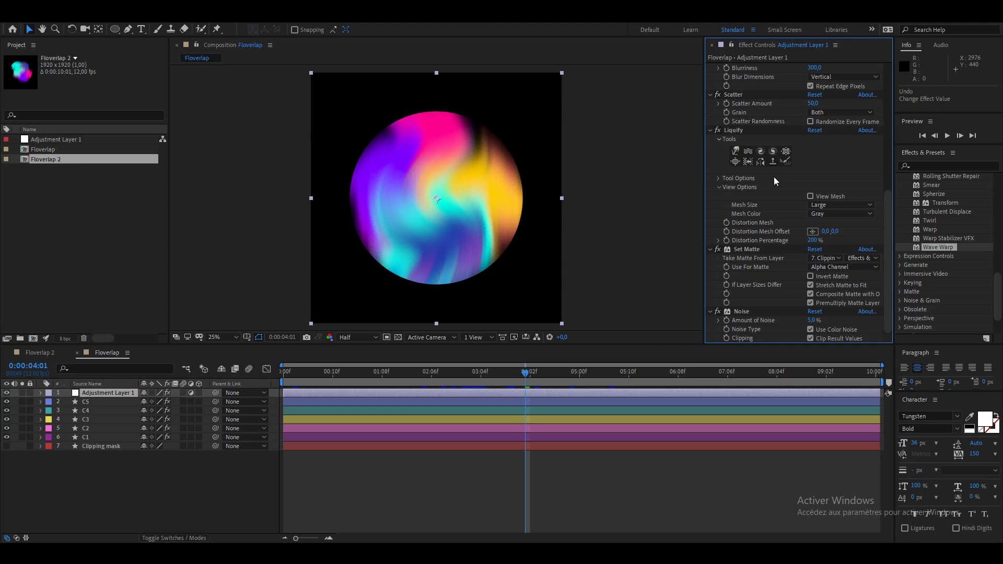
scroll(776, 181, "up", 8)
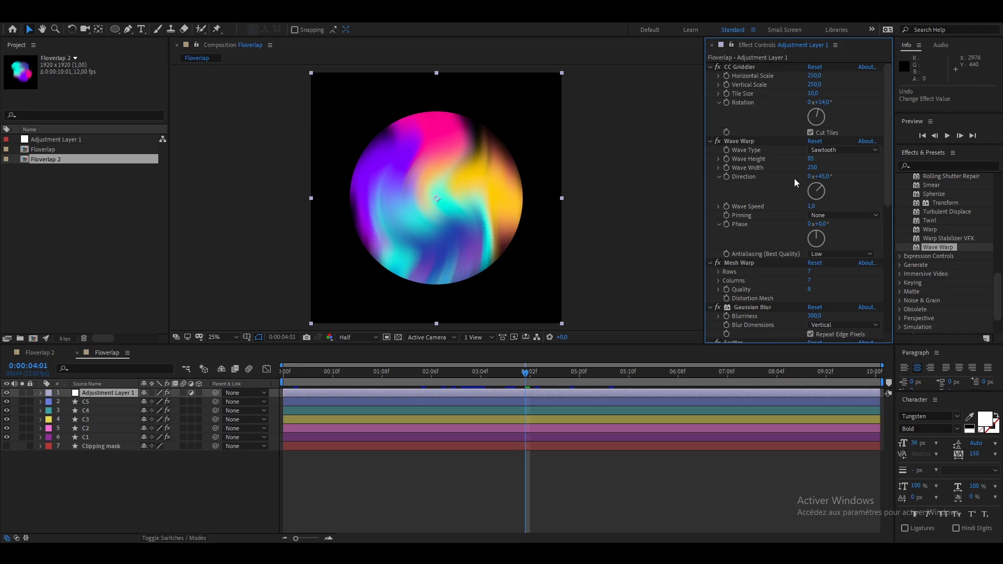
scroll(795, 184, "down", 6)
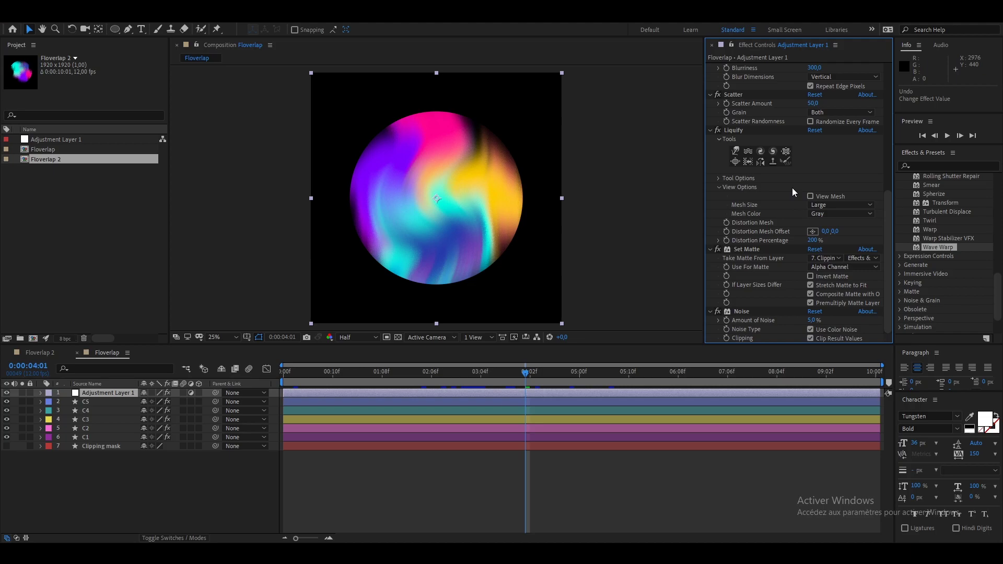